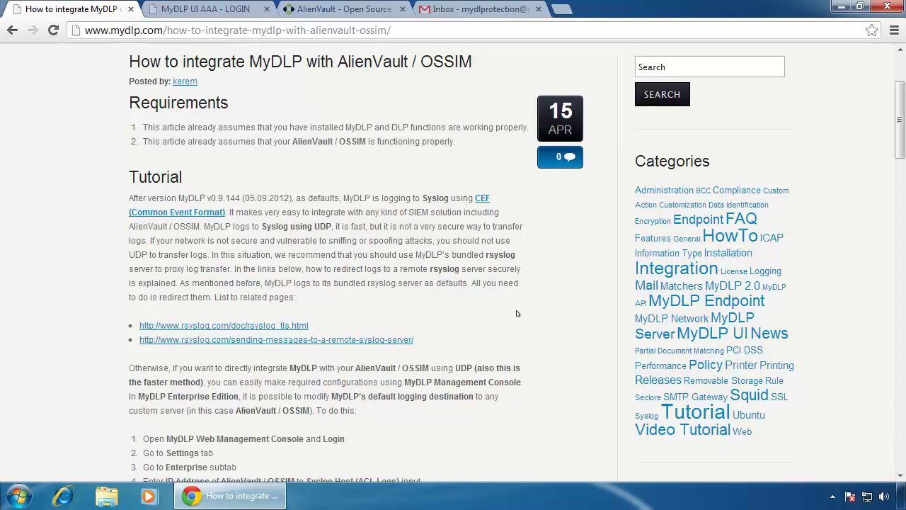
Step: Scroll the mydlp.com integration article down to the Tutorial's numbered setup steps
scroll(517, 313, down, 1)
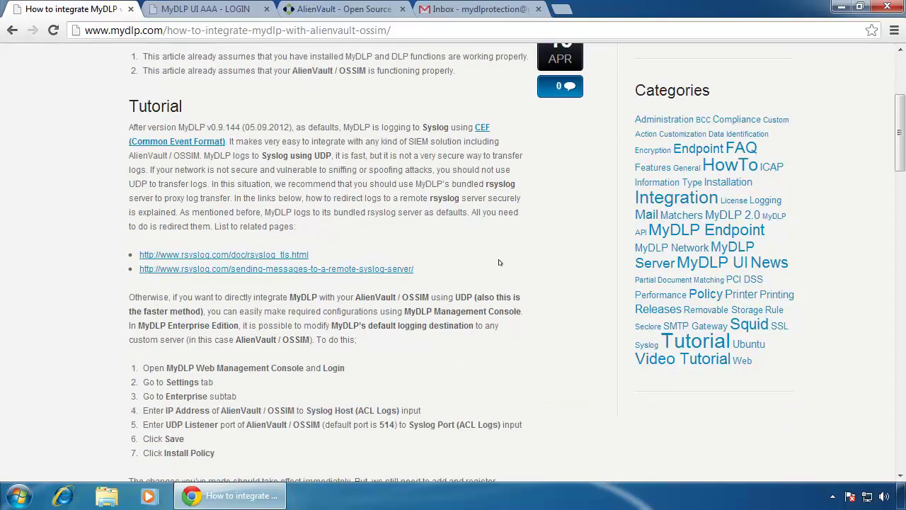
scroll(504, 279, down, 1)
scroll(504, 279, down, 1)
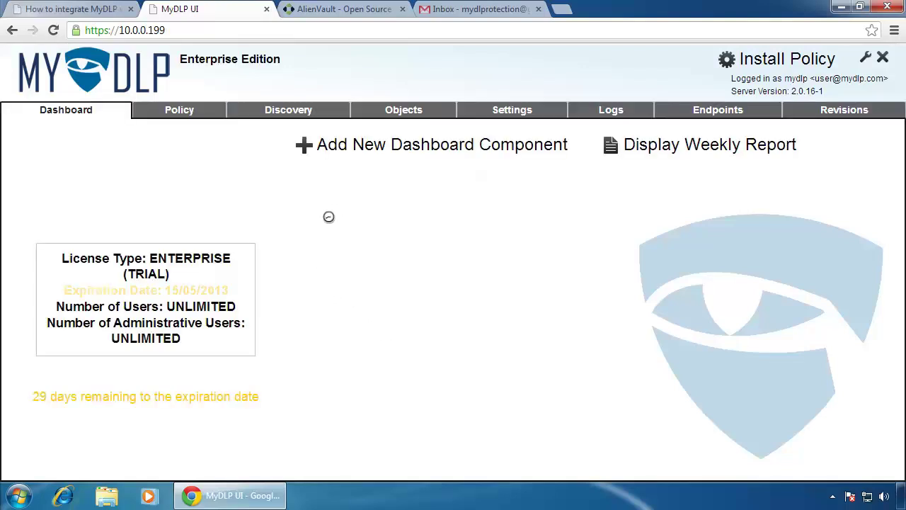
Step: Open the Settings section of the MyDLP management console
click(500, 109)
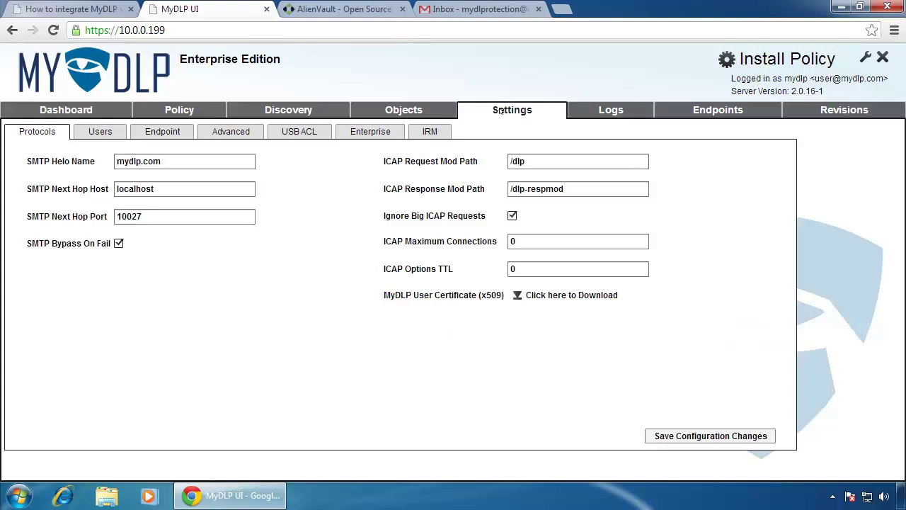
Step: Change the Enterprise ACL-log syslog host from 127.0.0.1 to 10.0.0.174, save, and install the policy
click(382, 134)
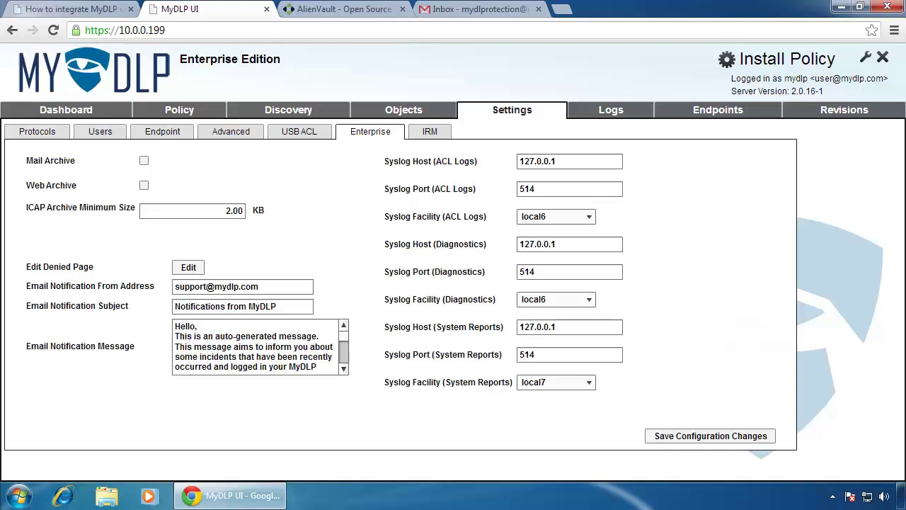
click(559, 161)
drag(556, 161, 519, 161)
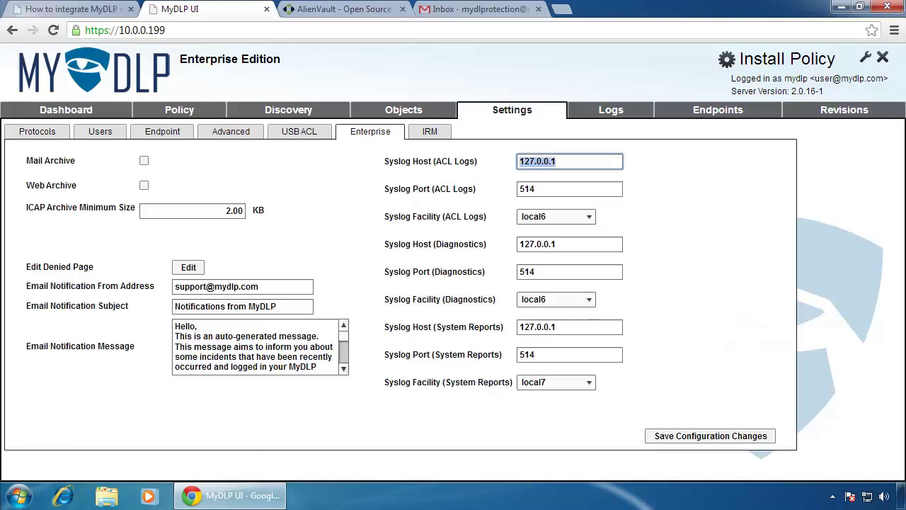
key(BackSpace)
text(0)
text(.0.0.1)
text(74)
click(707, 436)
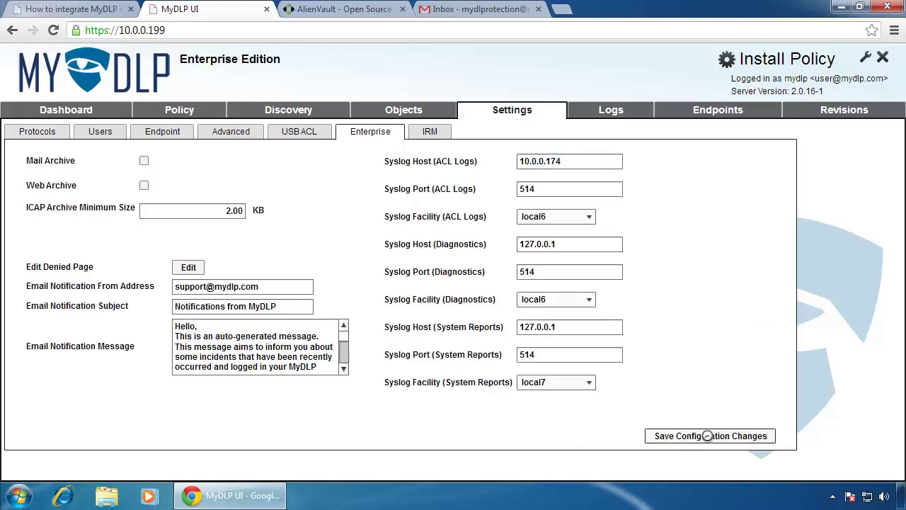
click(750, 63)
click(453, 292)
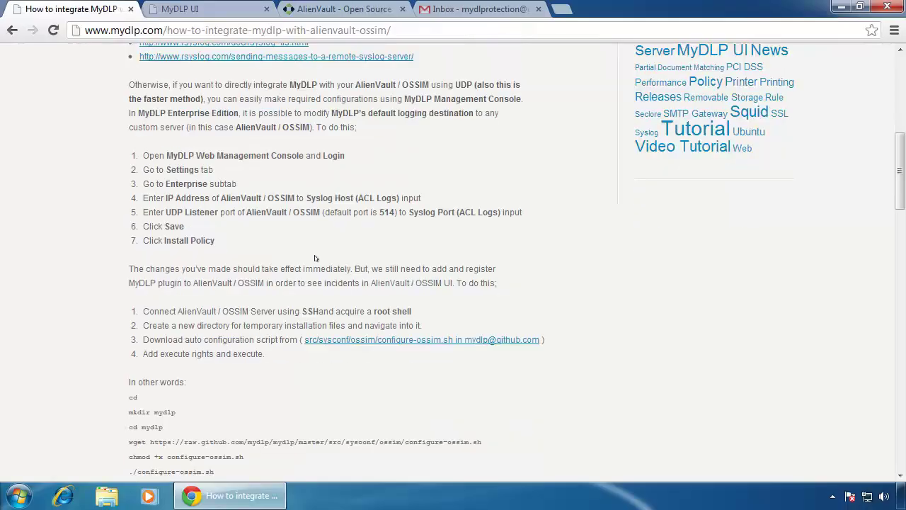
scroll(317, 258, down, 1)
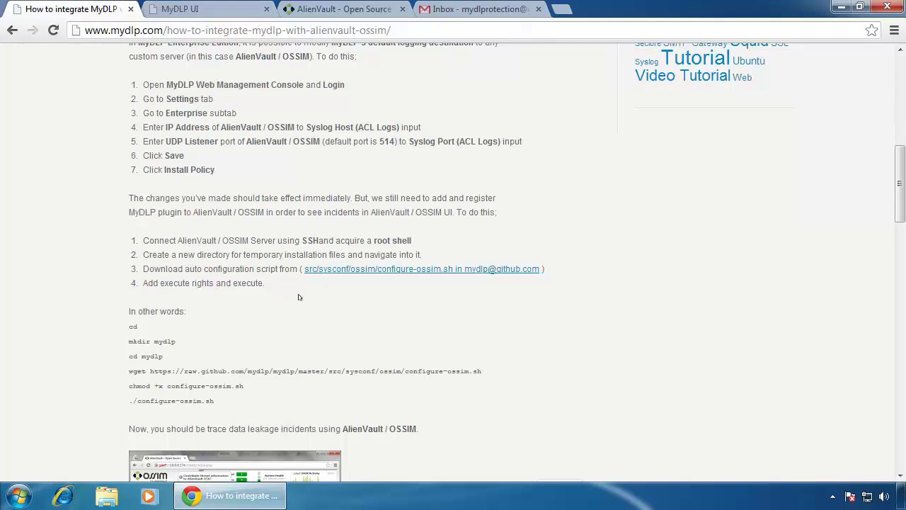
Step: Connect PuTTY over SSH to 10.0.0.174, accept the host key, and log in as root
click(214, 494)
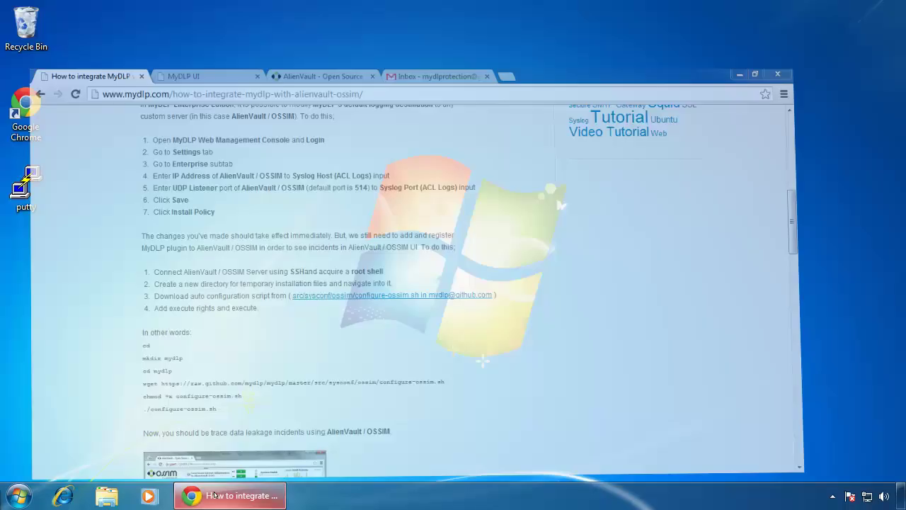
double_click(26, 185)
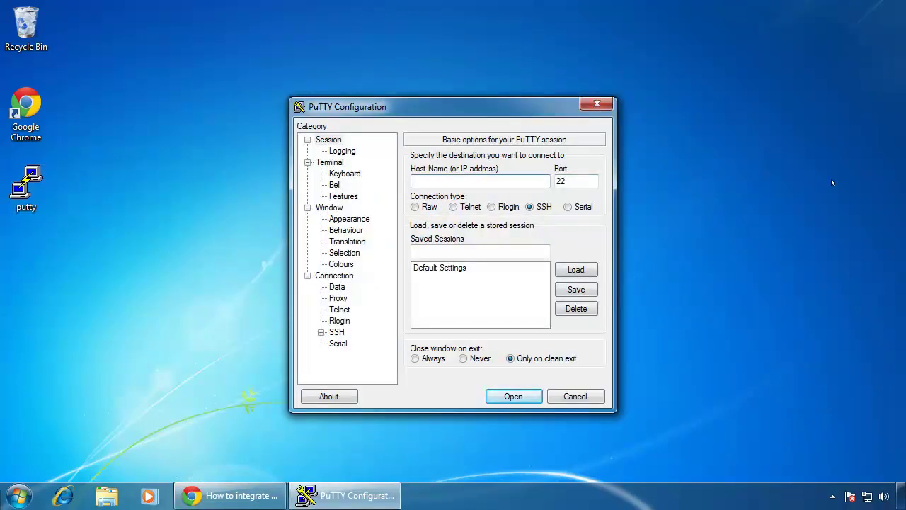
text(10)
text(.0.0.174)
click(523, 391)
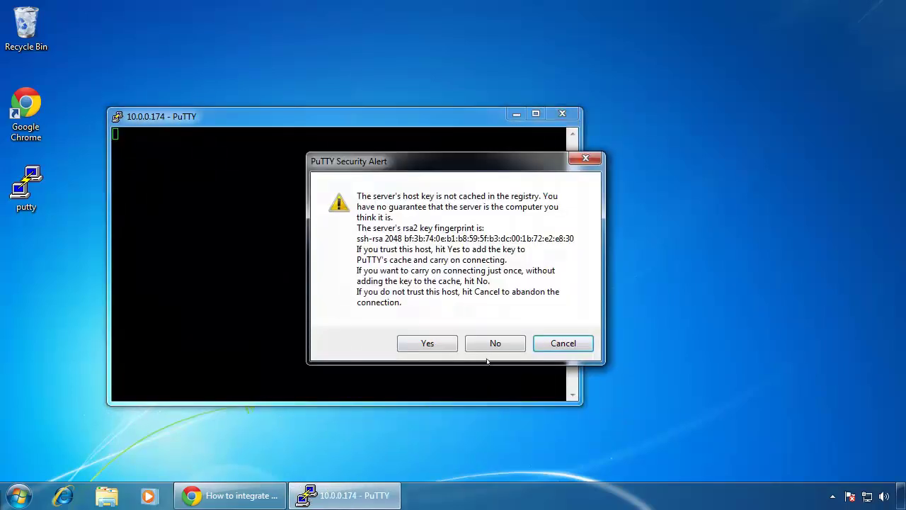
click(445, 351)
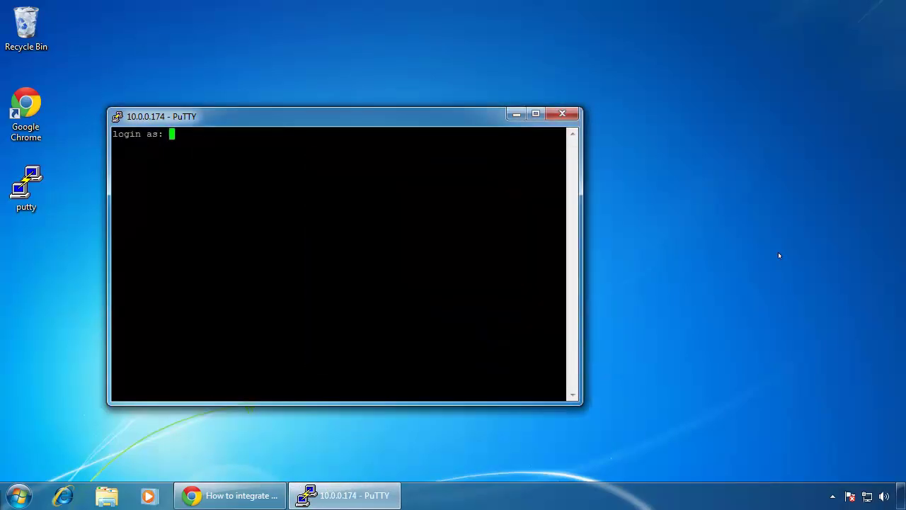
text(root)
key(Return)
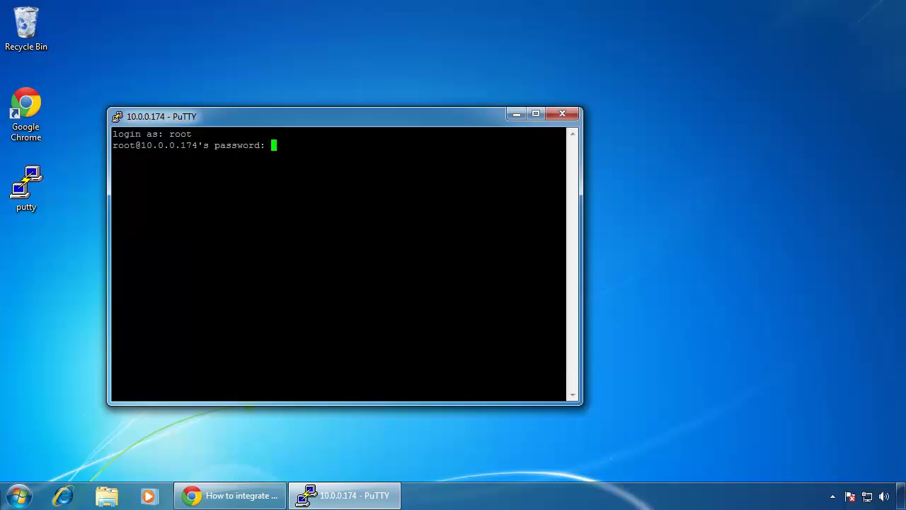
key(Return)
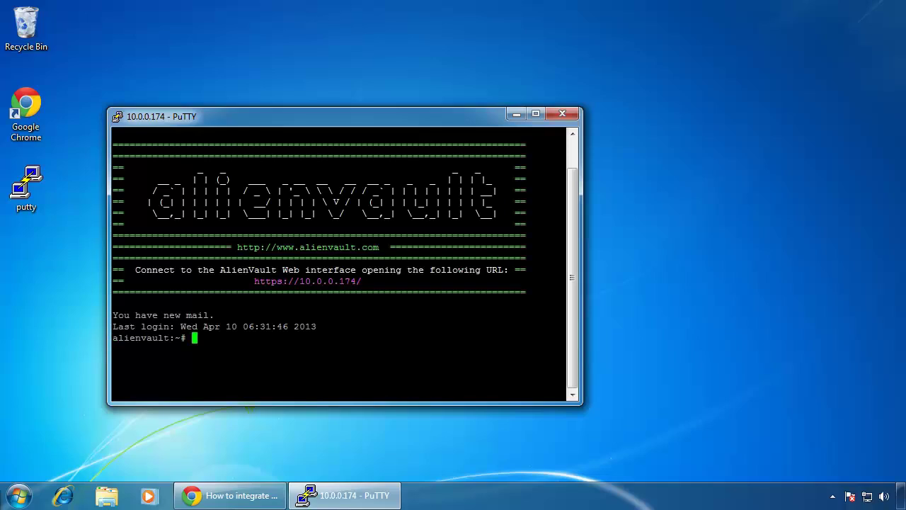
click(228, 495)
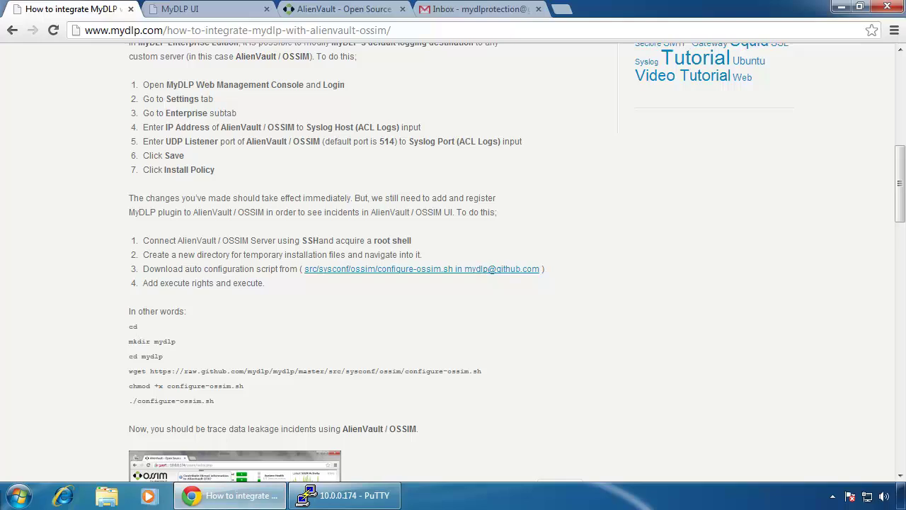
Step: Copy the guide's six-line configure-ossim.sh command block and return to PuTTY
drag(128, 323, 214, 400)
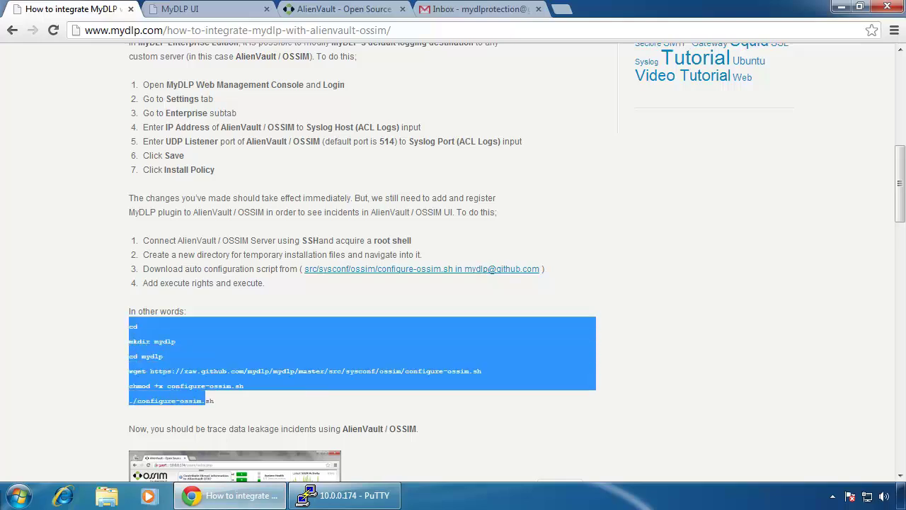
right_click(174, 341)
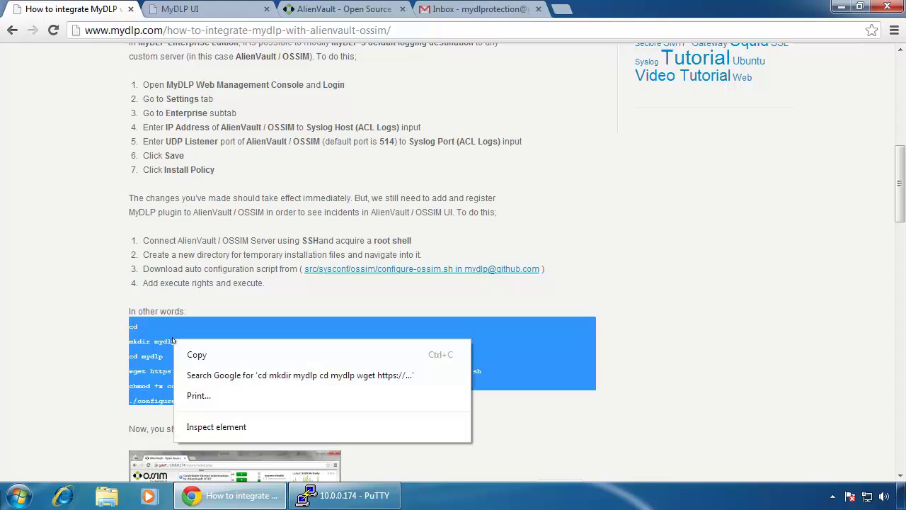
click(198, 353)
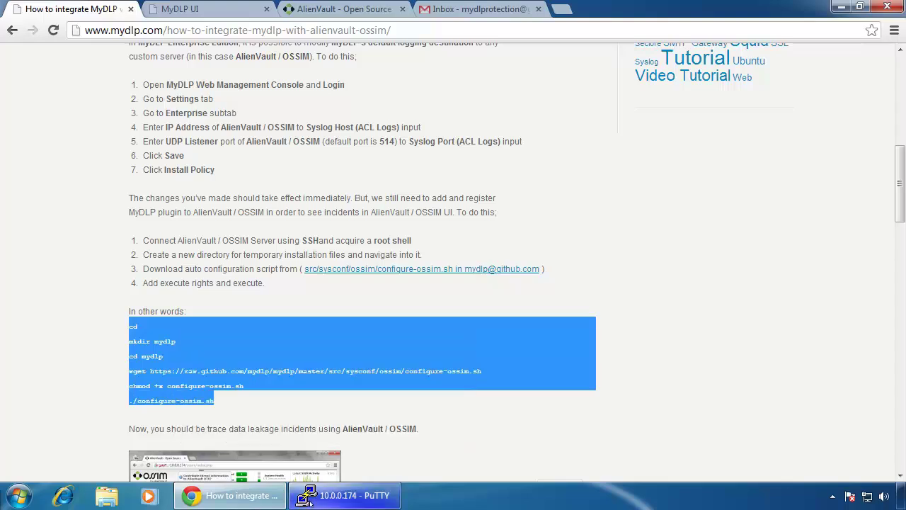
click(344, 494)
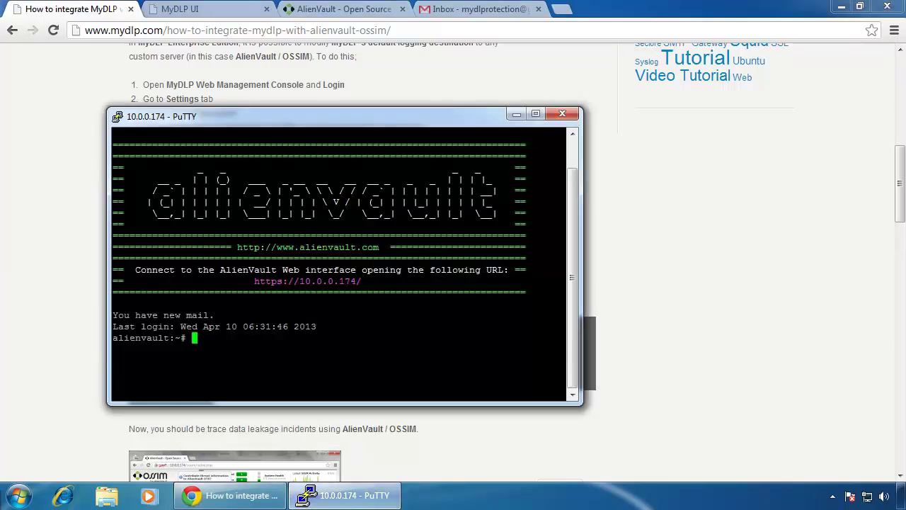
Step: Paste the copied commands into the root shell and run configure-ossim.sh to completion
key(shift+Insert)
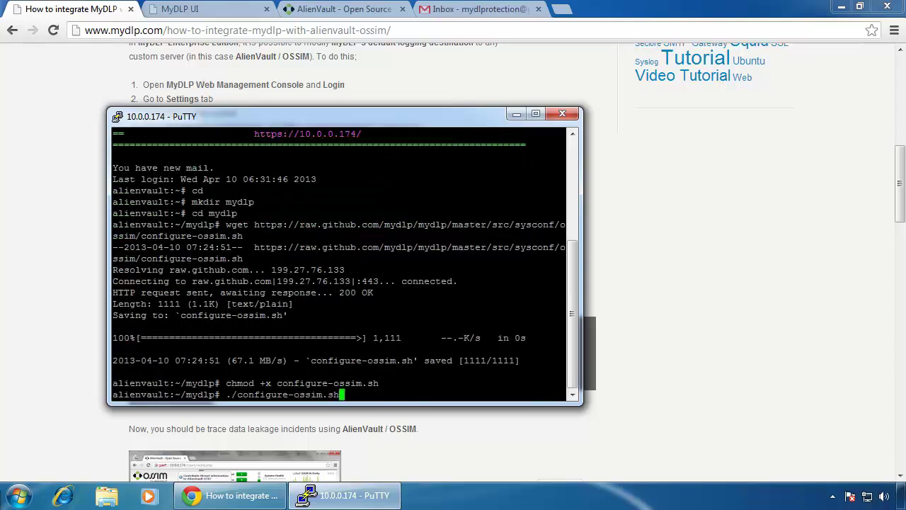
key(Return)
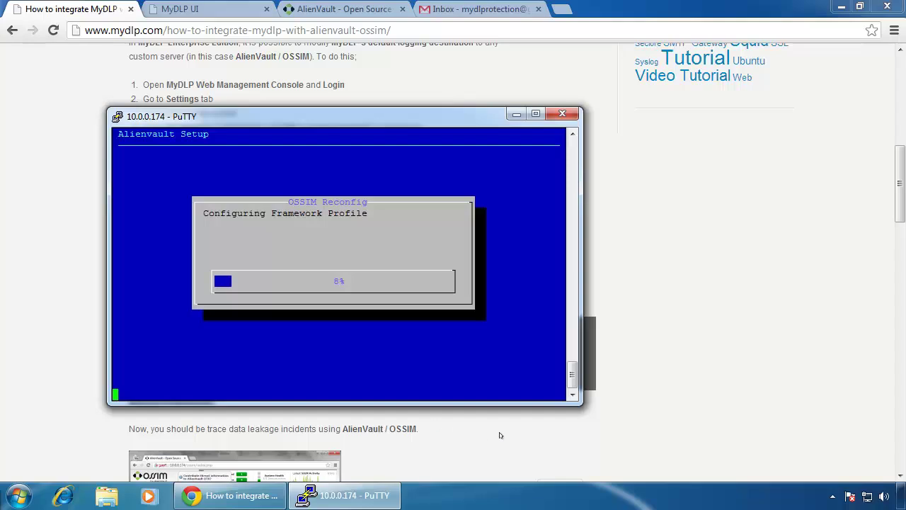
mouse_move(345, 495)
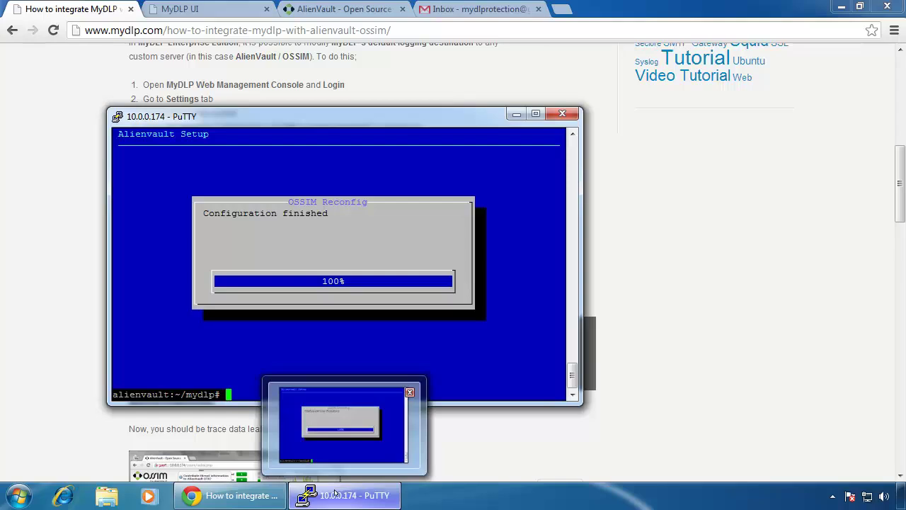
click(336, 493)
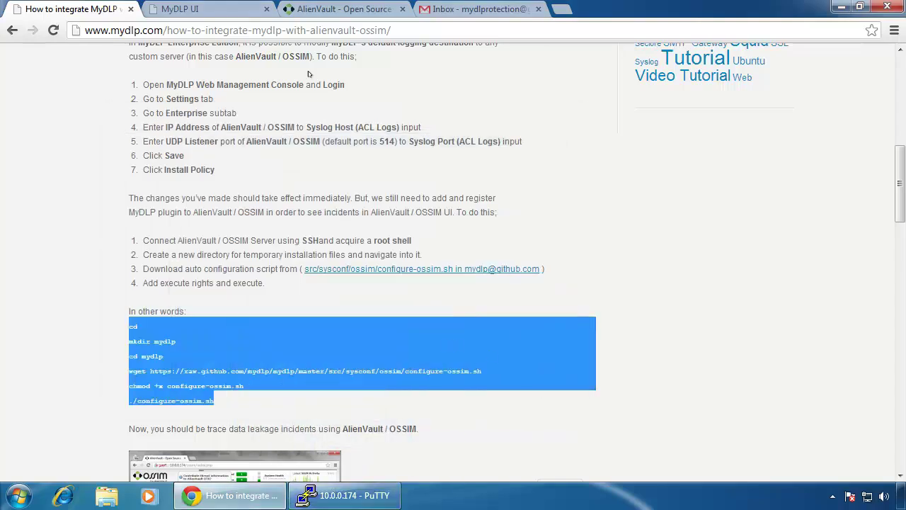
Step: Add a new Web Rule named 'web rule' in the MyDLP policy rules view
click(209, 8)
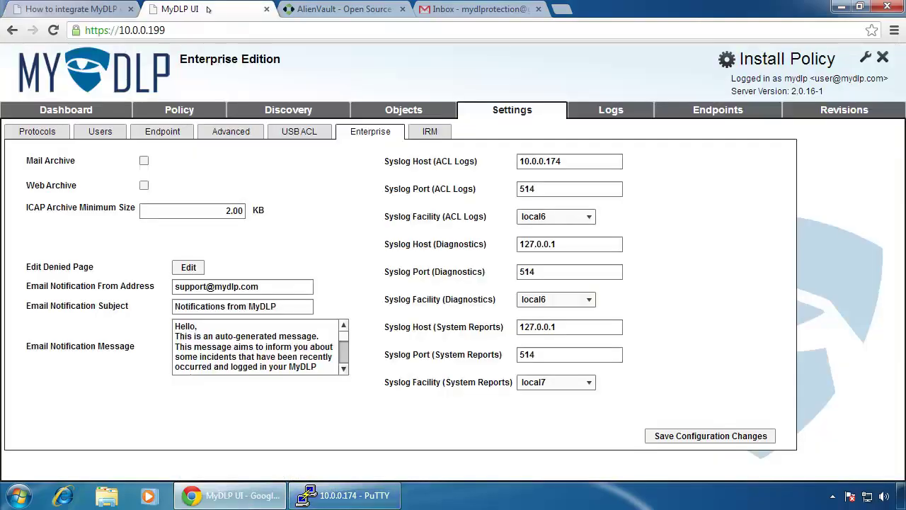
click(186, 109)
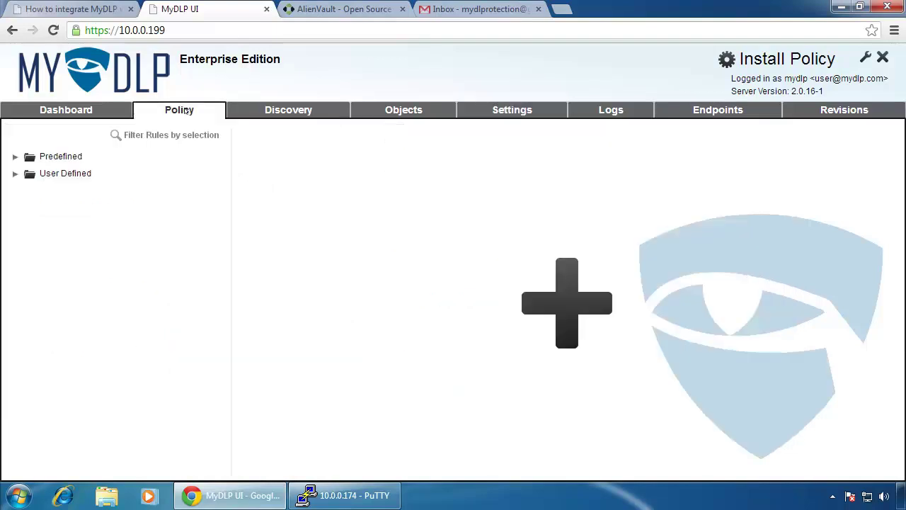
click(550, 295)
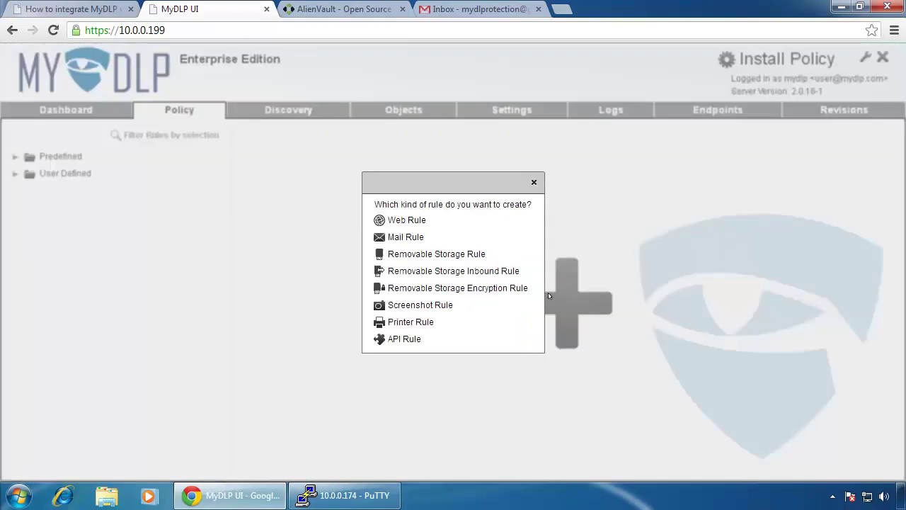
click(417, 220)
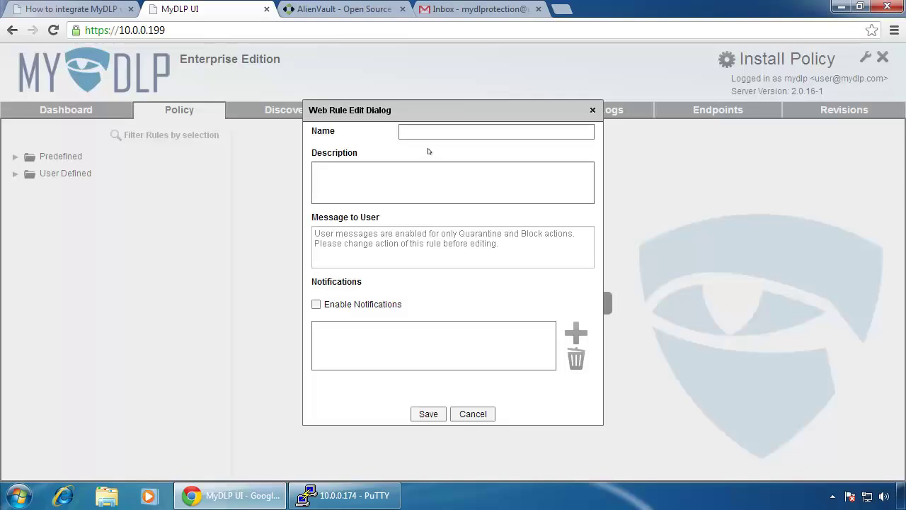
text(w)
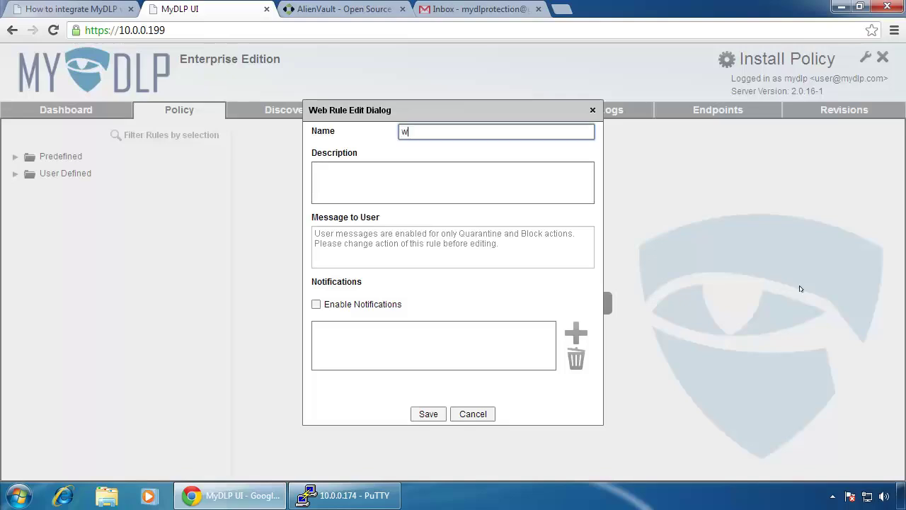
text(eb rule)
click(432, 414)
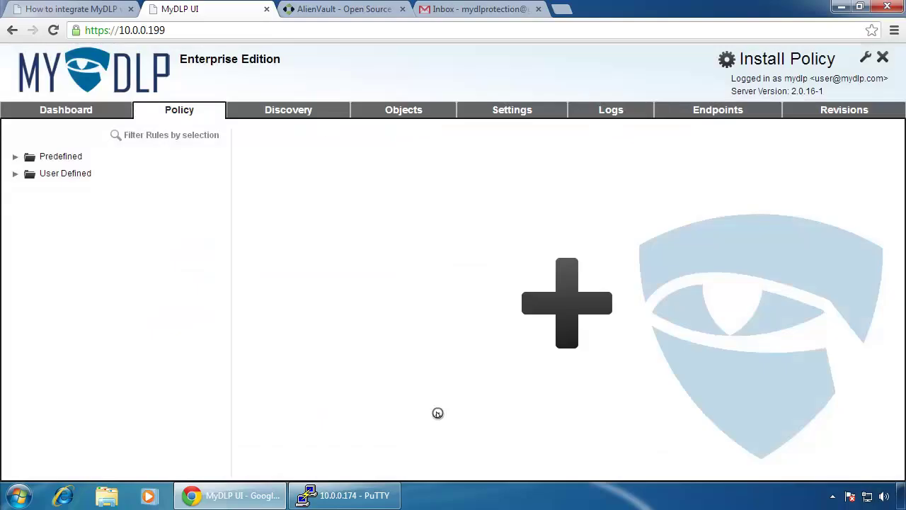
Step: Assign All Sources, All Domains and Credit Card Numbers to the web rule
click(14, 157)
click(26, 173)
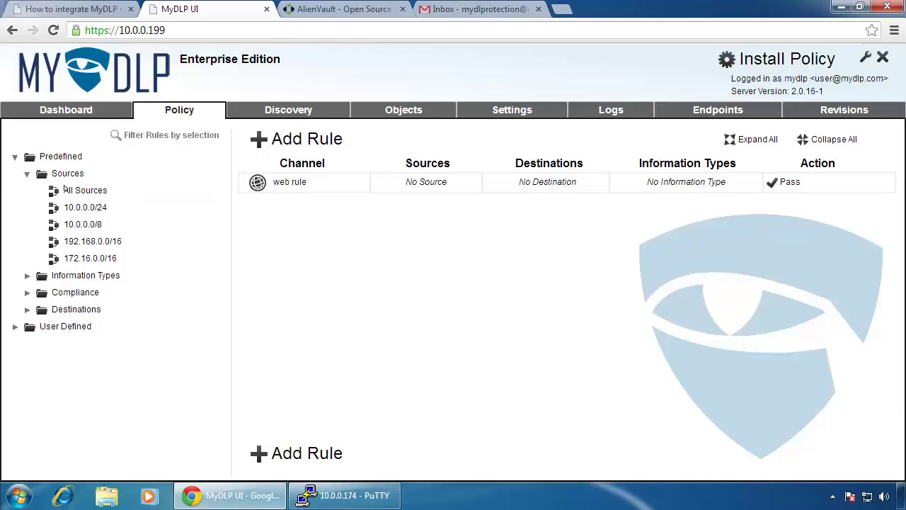
drag(85, 190, 391, 185)
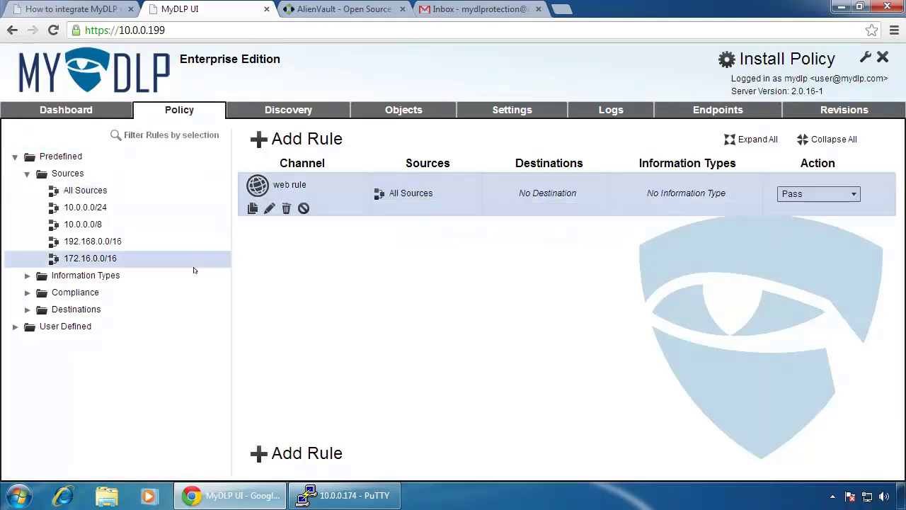
click(27, 309)
mouse_move(75, 327)
mouse_down()
mouse_move(396, 304)
mouse_move(623, 186)
mouse_up()
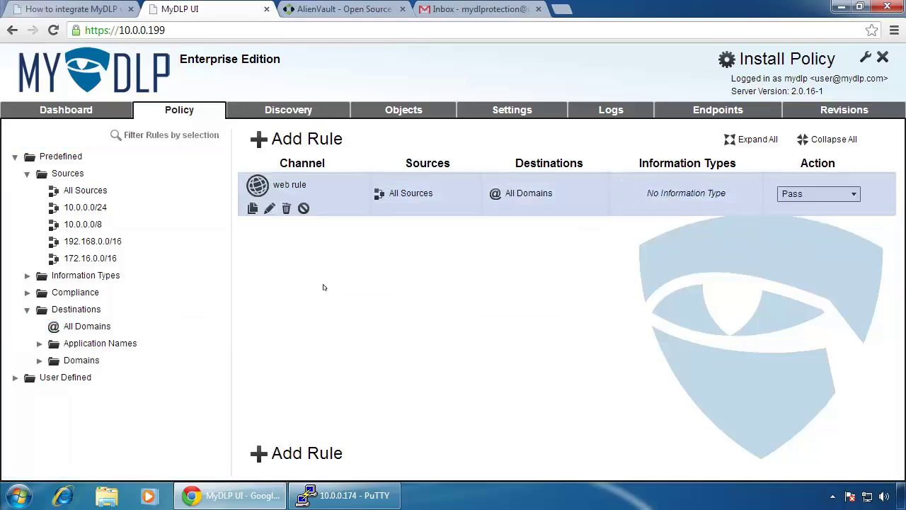
click(27, 275)
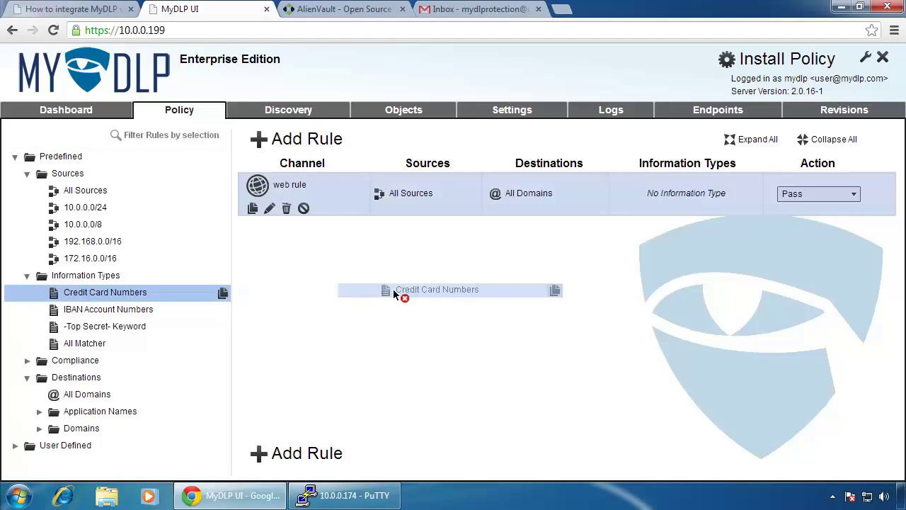
drag(61, 294, 708, 190)
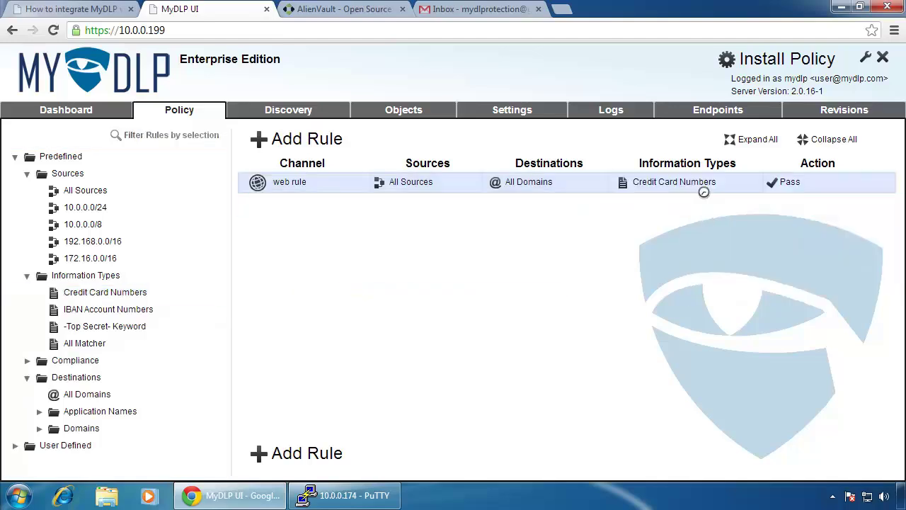
Step: Set the web rule's action to Quarantine and install the policy
click(790, 194)
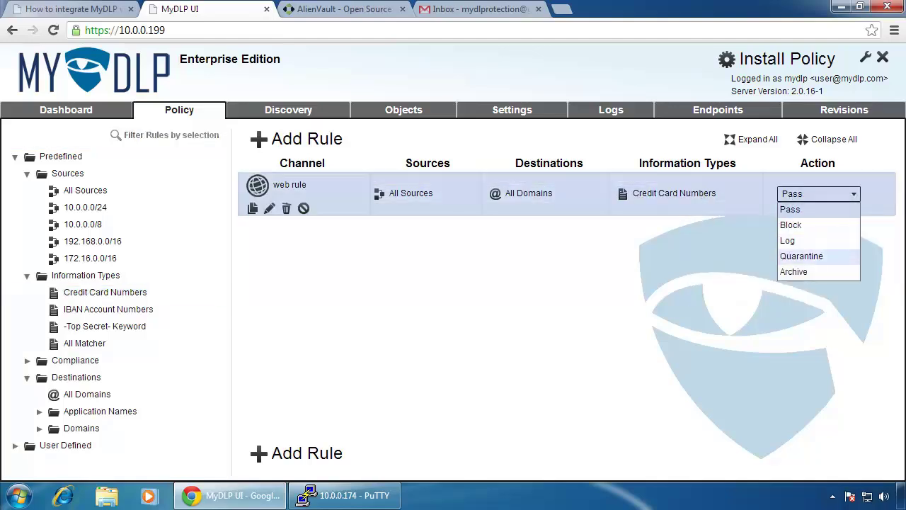
click(791, 255)
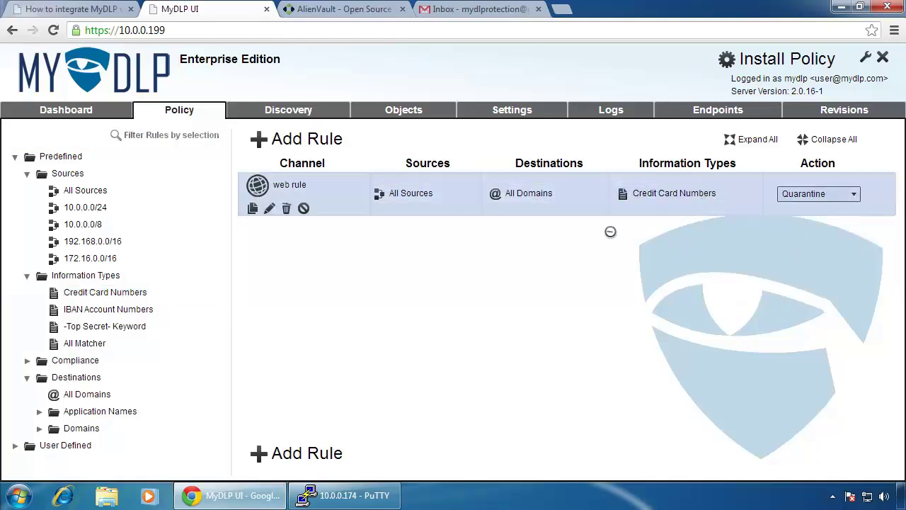
click(761, 58)
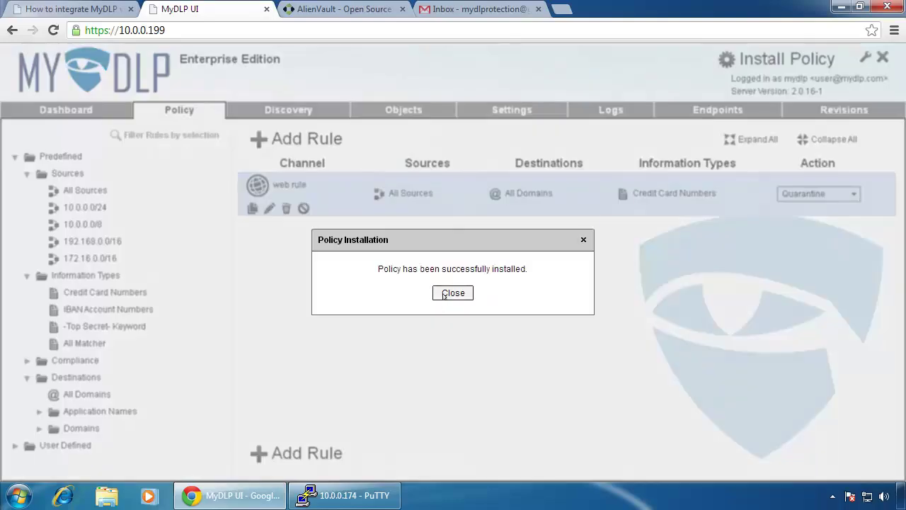
click(453, 293)
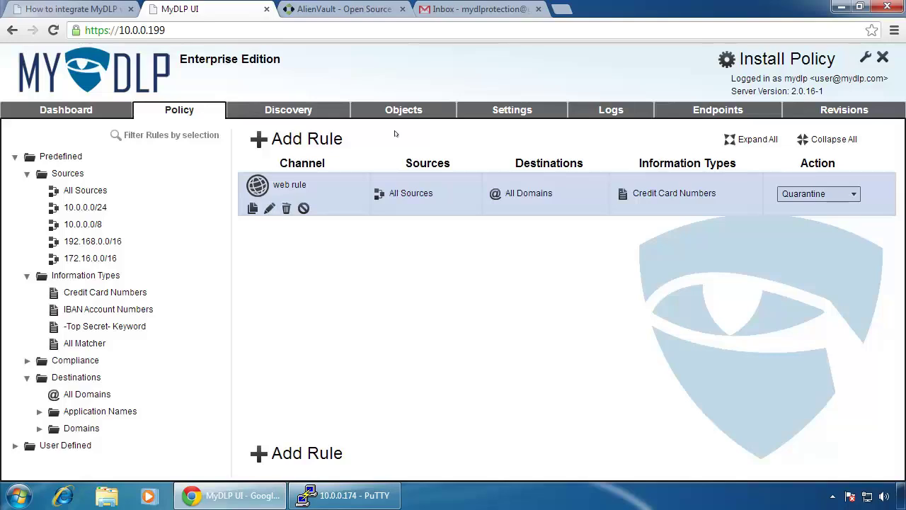
Step: Send a Gmail to the MyDLP support address, subject 'credit card', with a test card number in the body
click(475, 10)
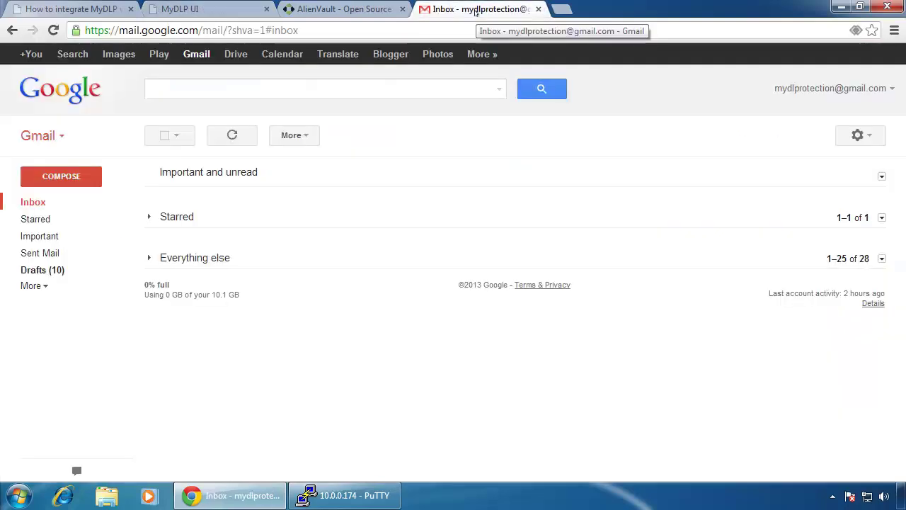
click(89, 171)
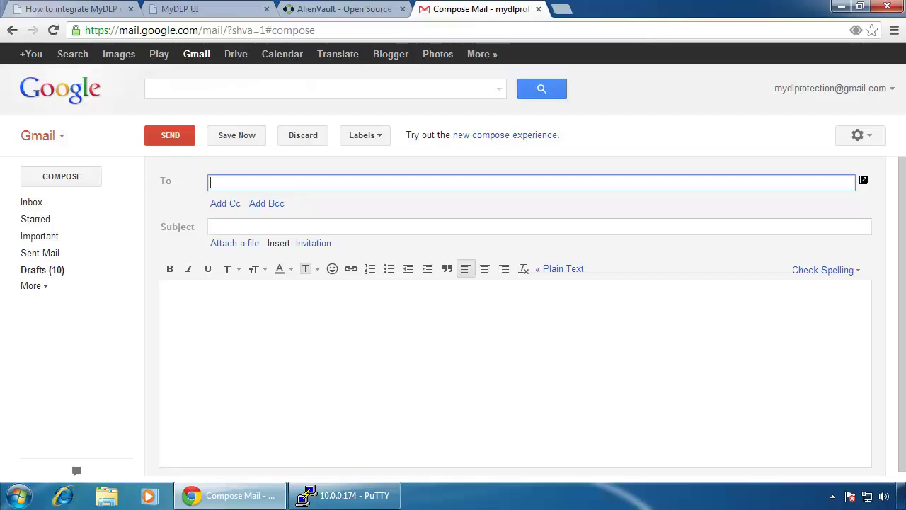
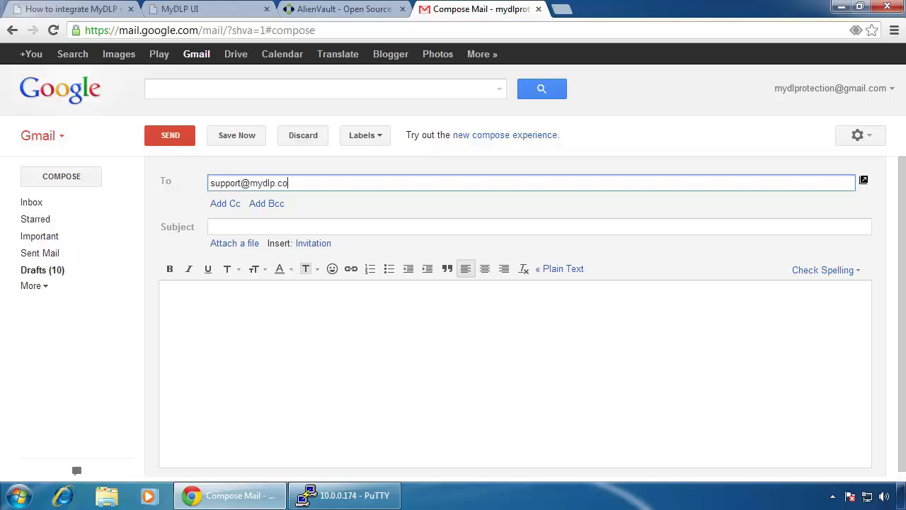
key(Tab)
text(credit ca)
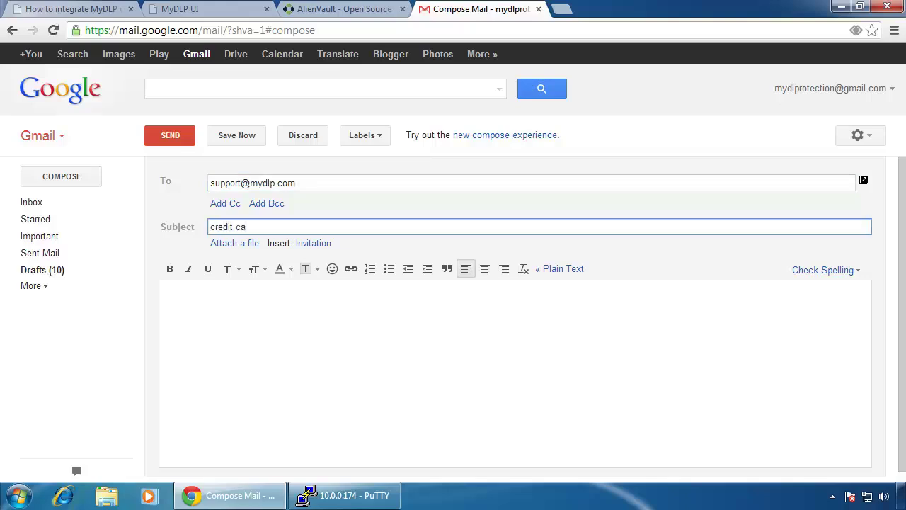
text(rd)
key(Tab)
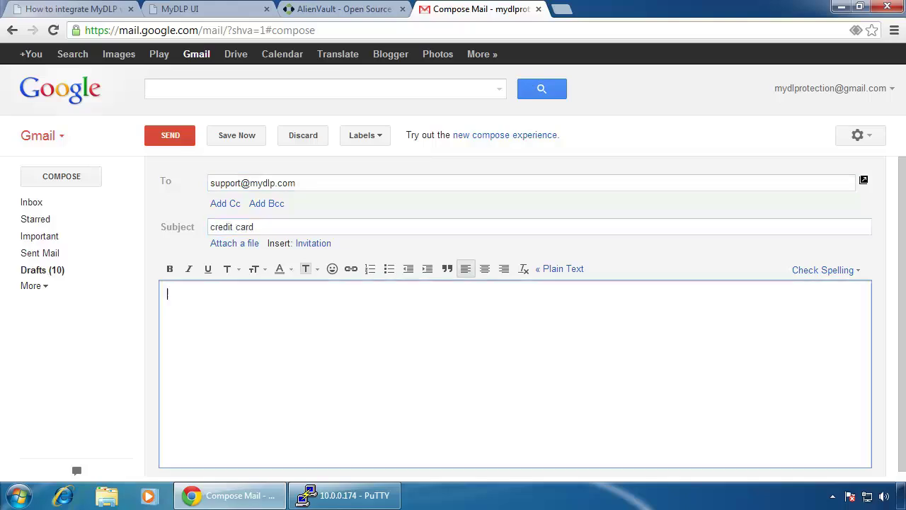
text(cc number 4111 1)
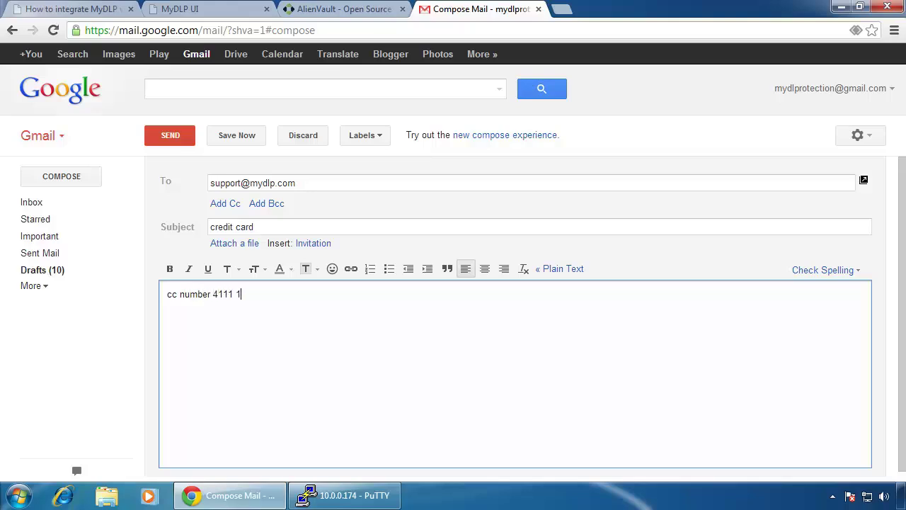
text(111 1111 1111 )
text(valid)
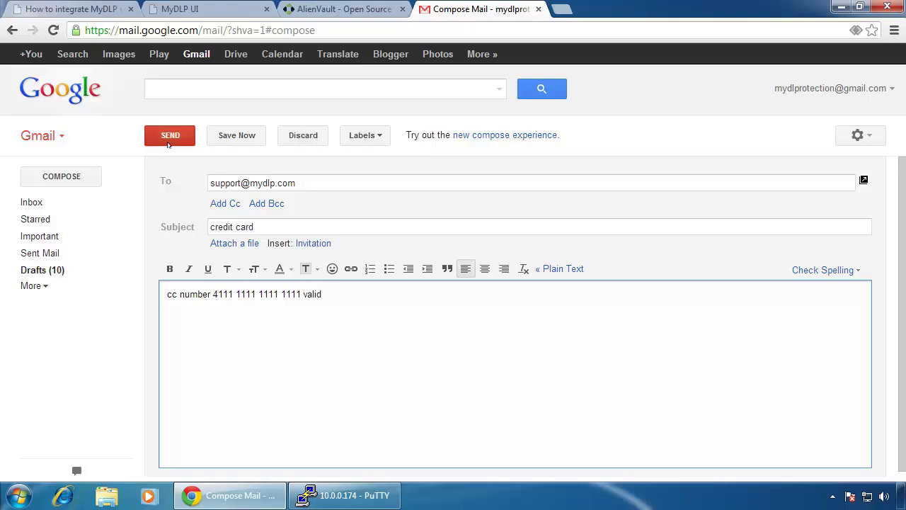
click(170, 139)
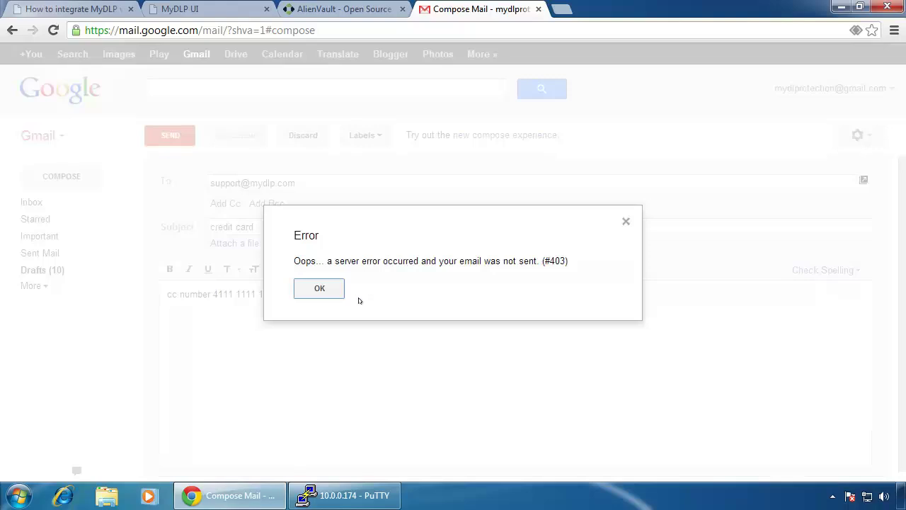
Step: Refresh the MyDLP logs to show the Gmail request quarantined by the Credit Card Numbers rule, then switch to AlienVault
click(227, 14)
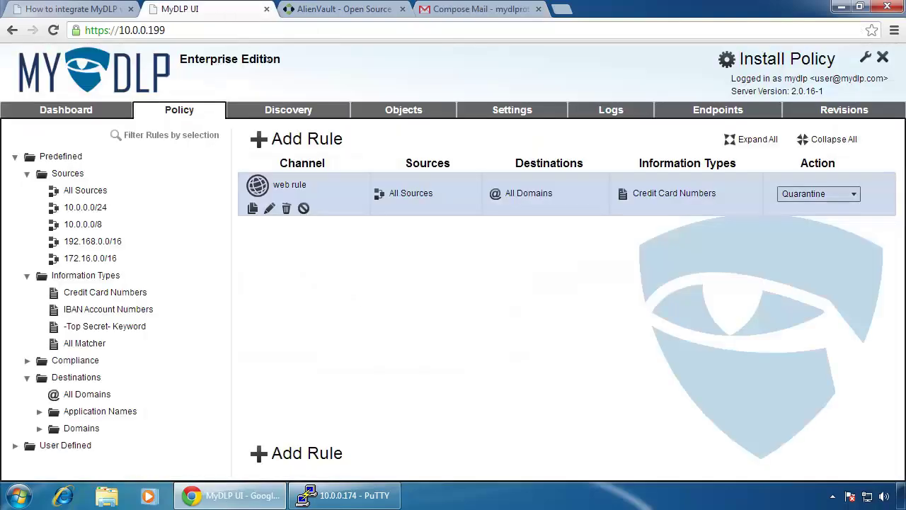
click(611, 112)
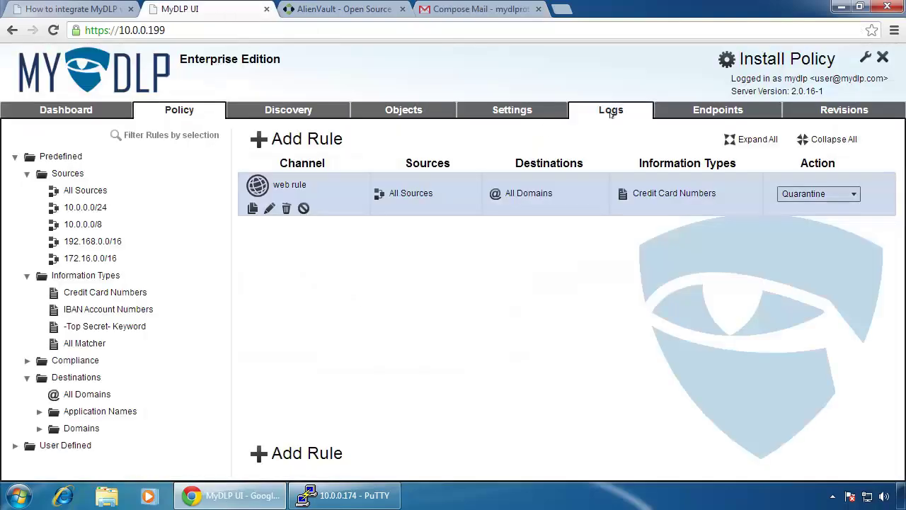
click(370, 140)
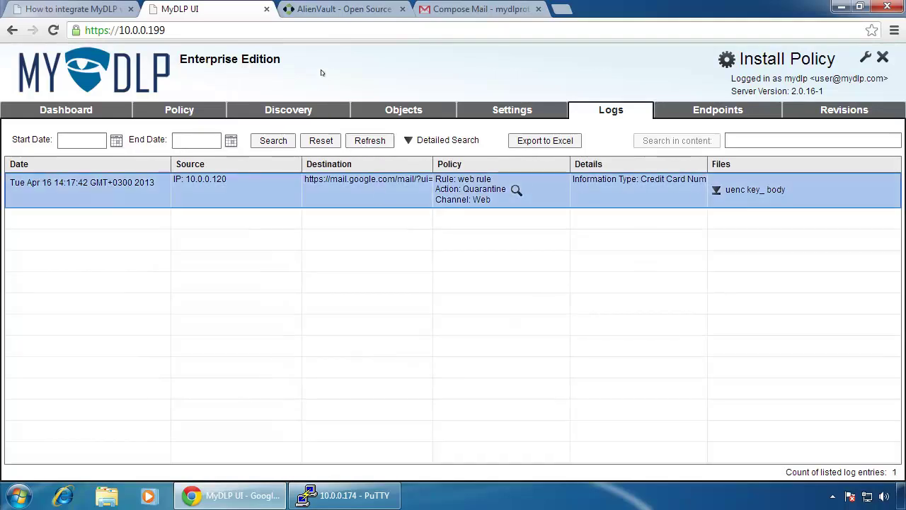
click(323, 12)
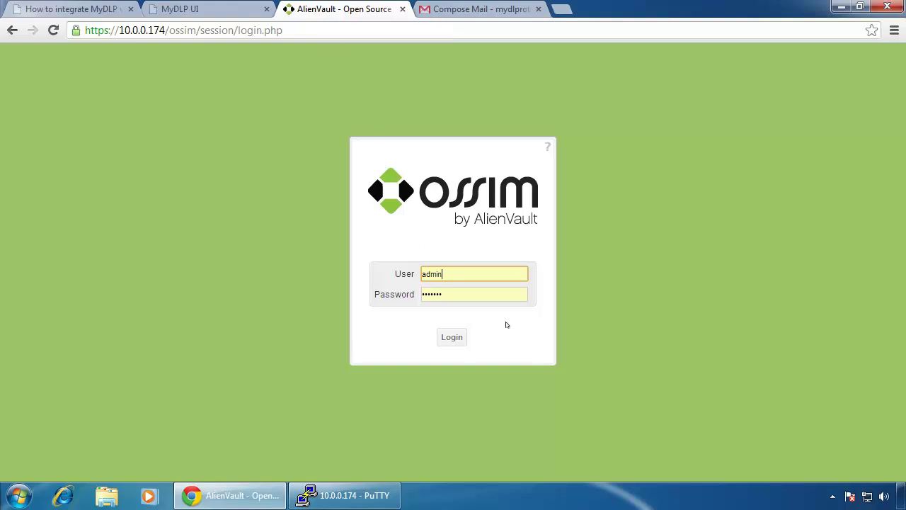
Step: Log in to OSSIM and list SIEM security events down to the MyDLP blocked and quarantined incident entries
click(450, 337)
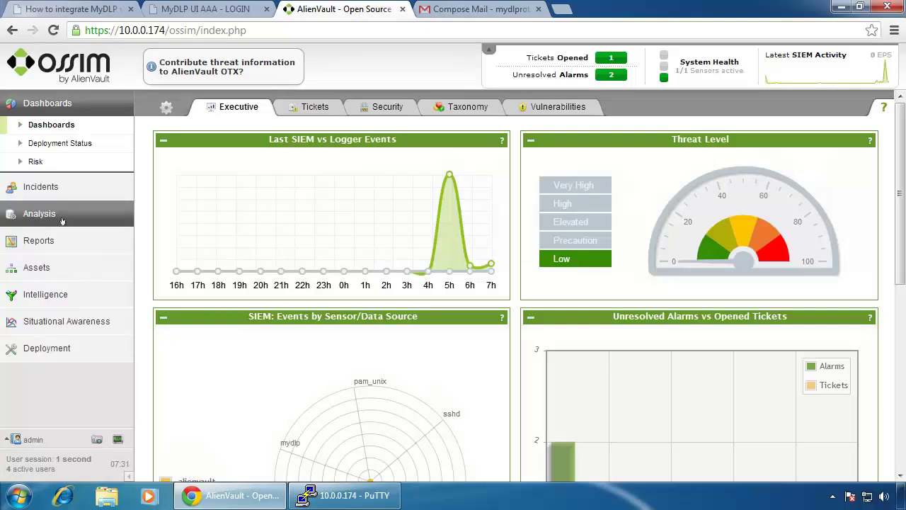
click(62, 219)
click(70, 179)
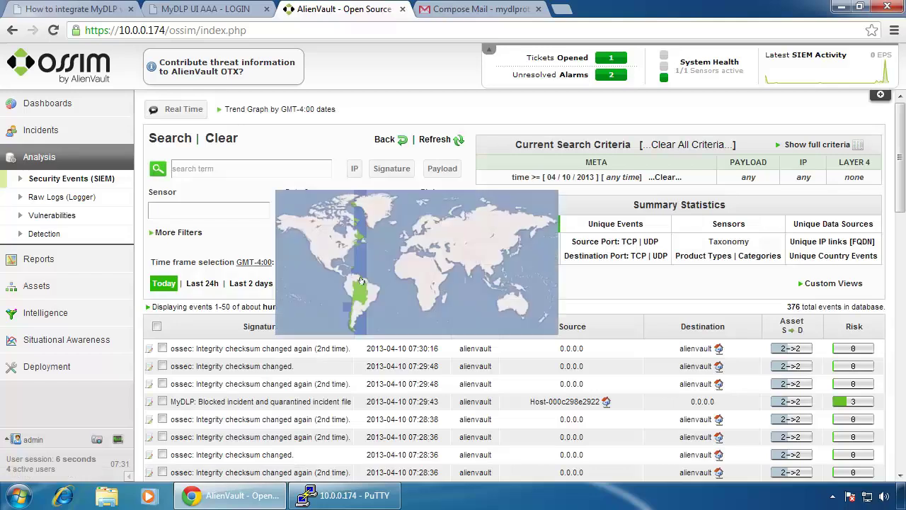
scroll(361, 281, down, 1)
scroll(375, 283, down, 4)
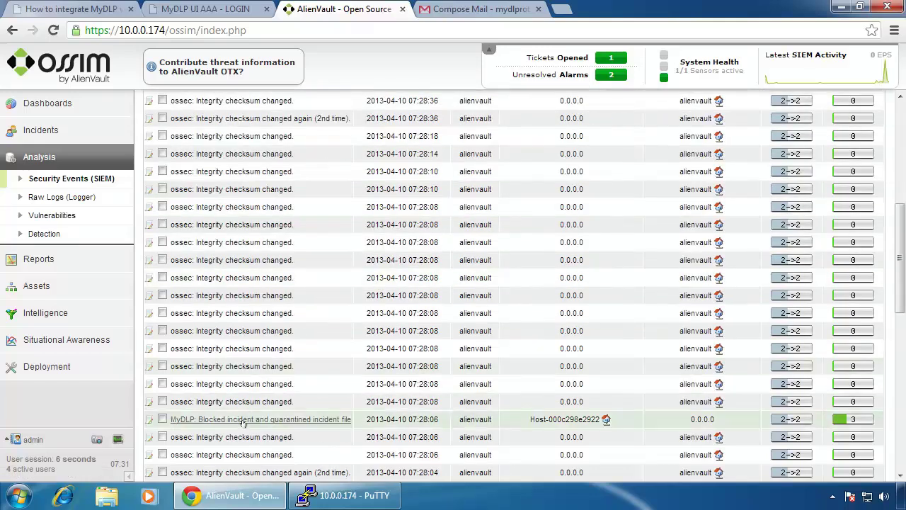